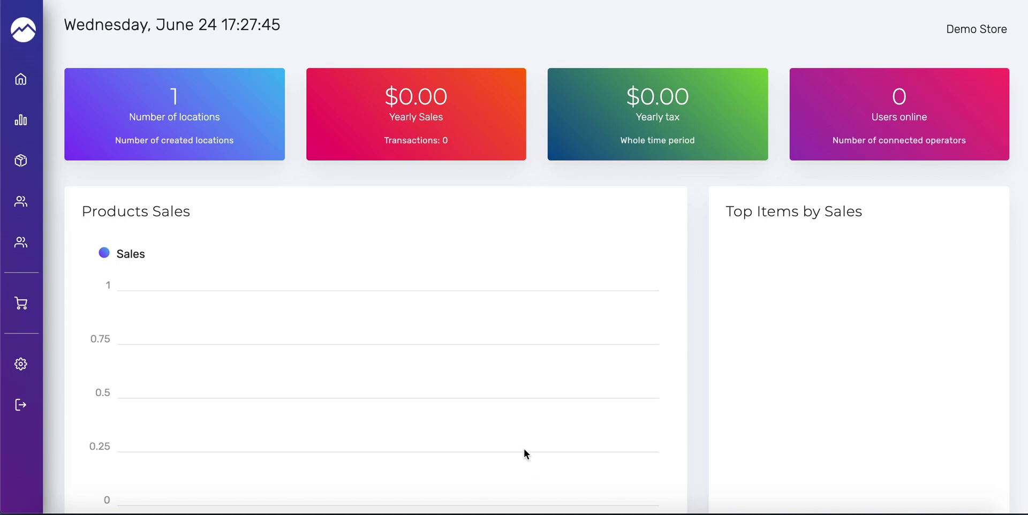
- In the item taxes, open and save the Maine sales tax entry, and view the blank form for a new tax
mouse_move(41, 161)
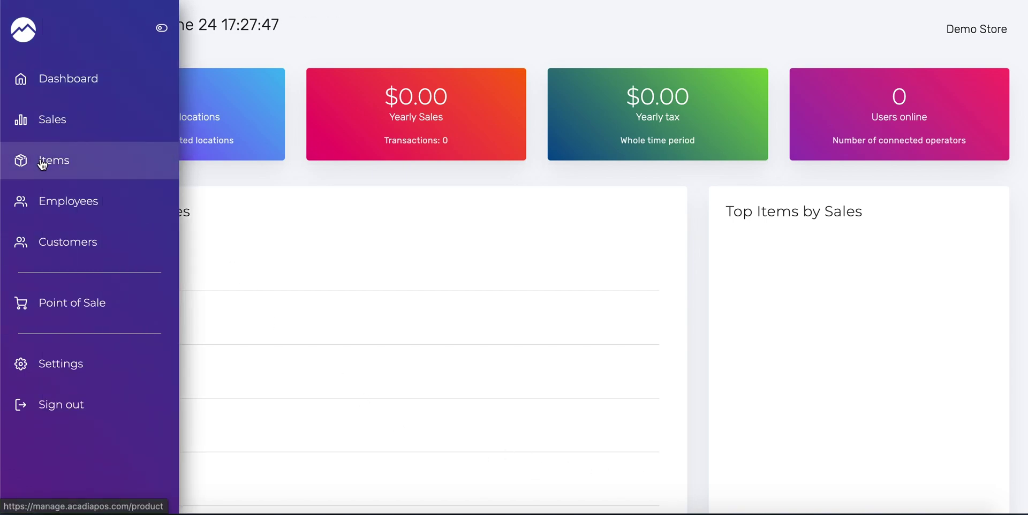
click(42, 165)
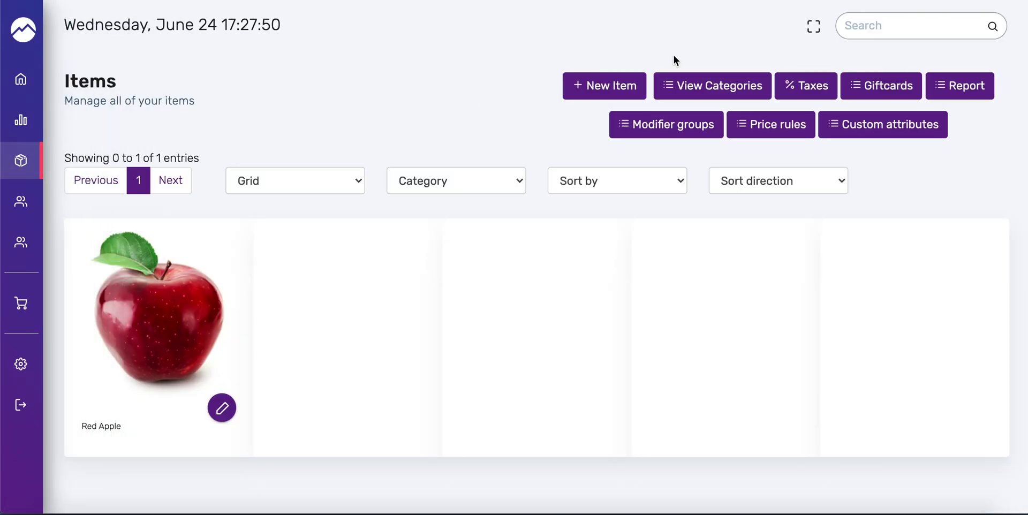
click(798, 85)
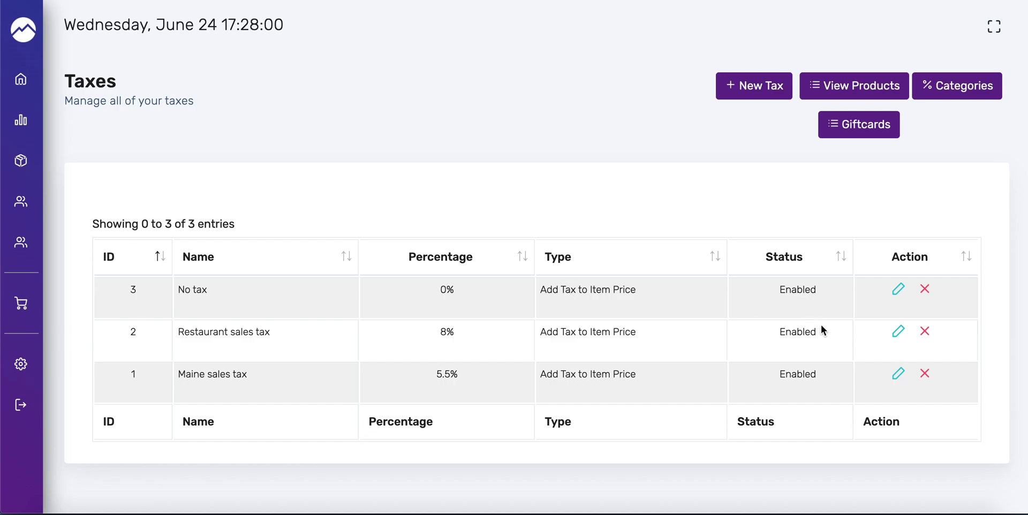
click(898, 378)
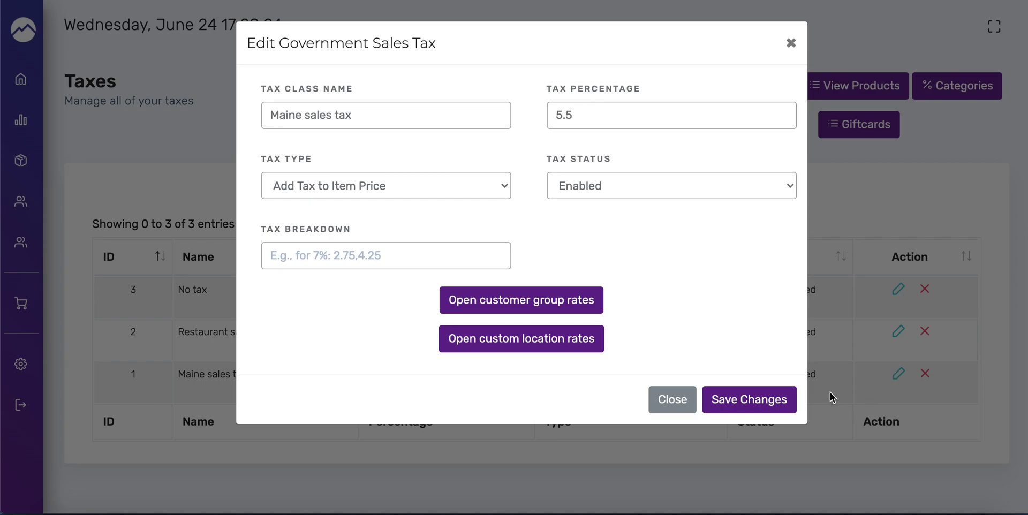
click(776, 402)
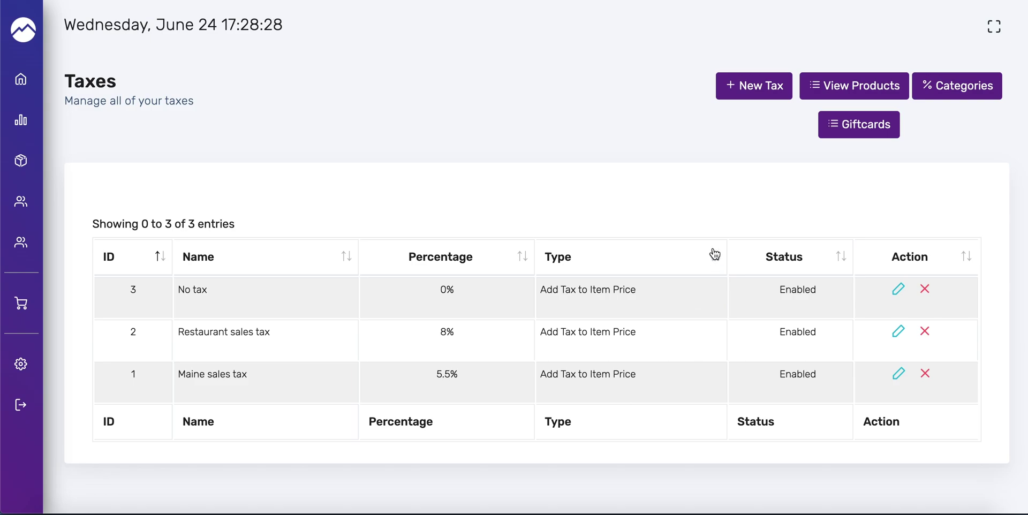
click(726, 89)
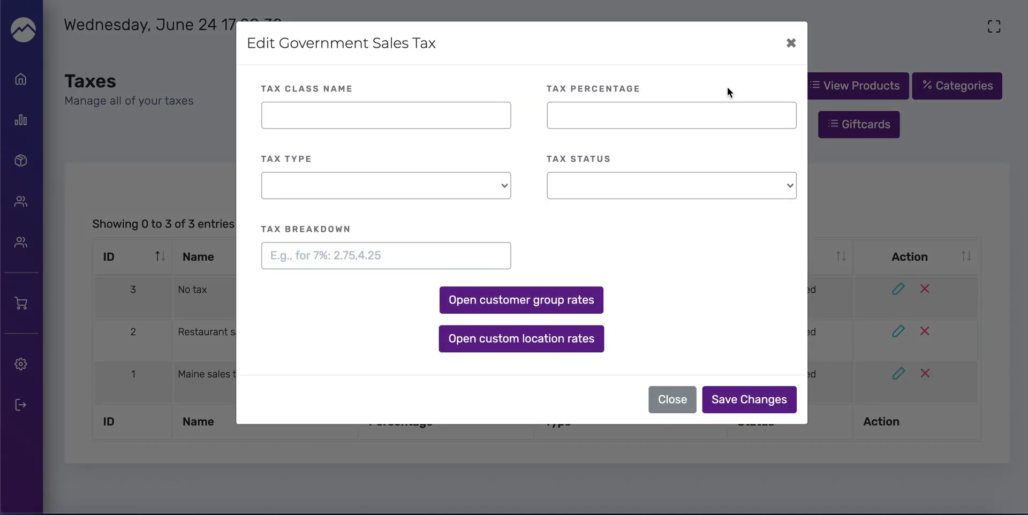
click(679, 398)
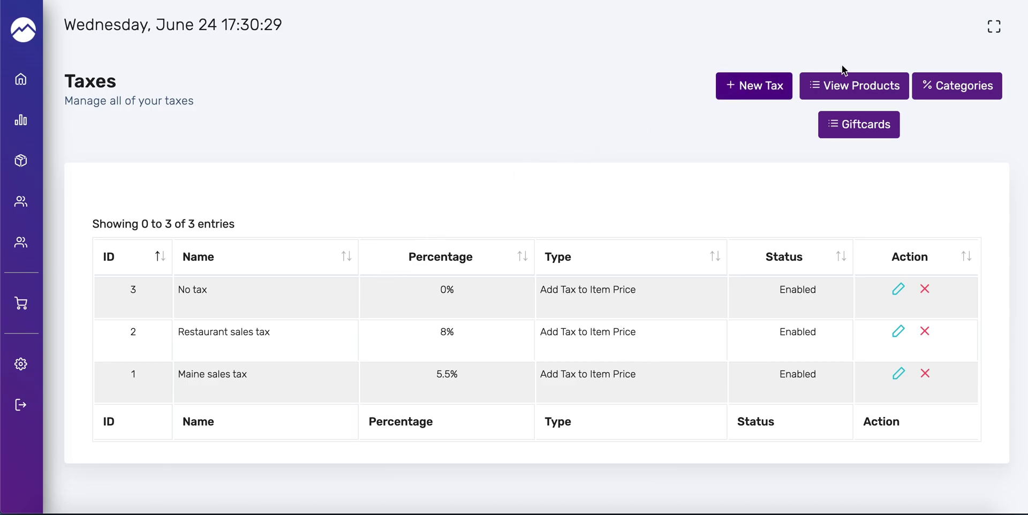
- Create an item category named Breakfast with the description Breakfast
click(932, 84)
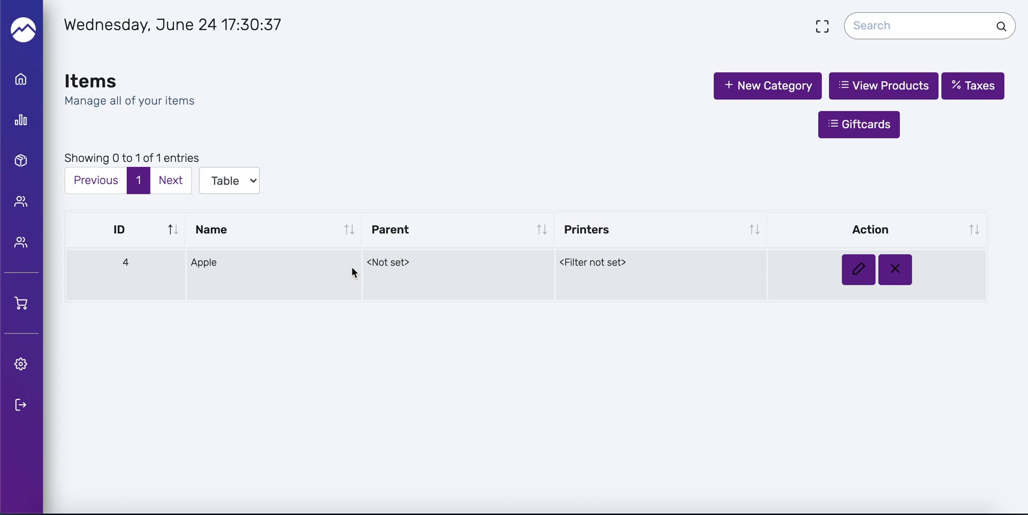
click(792, 87)
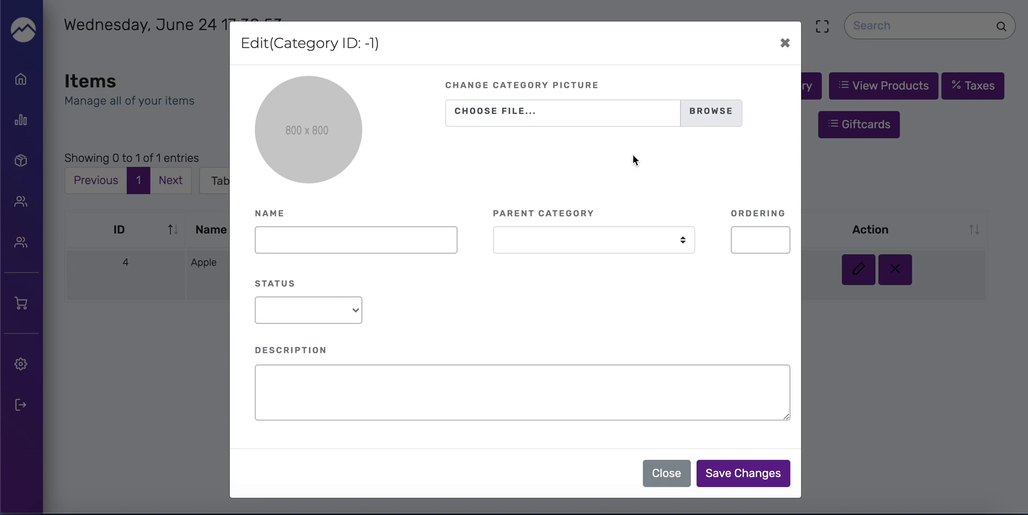
click(355, 229)
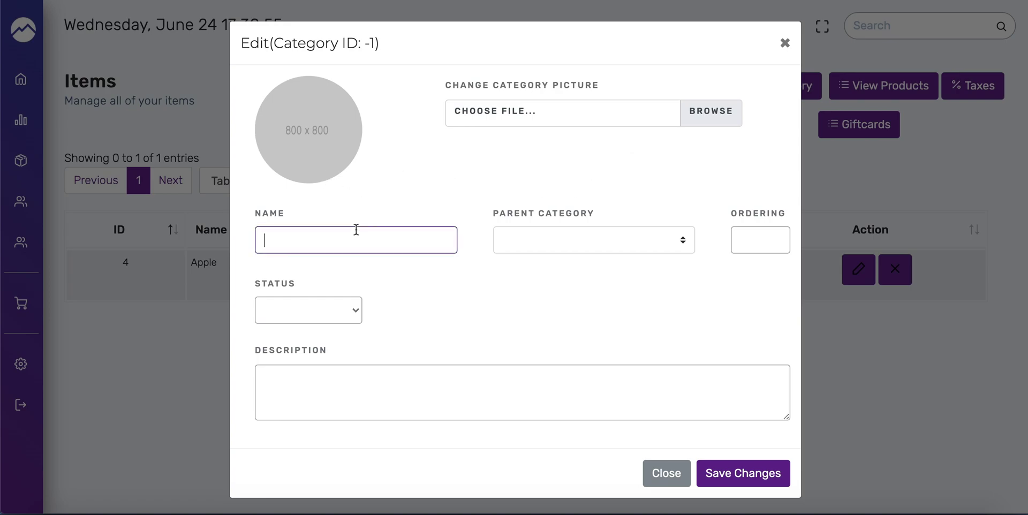
text(Breakfast)
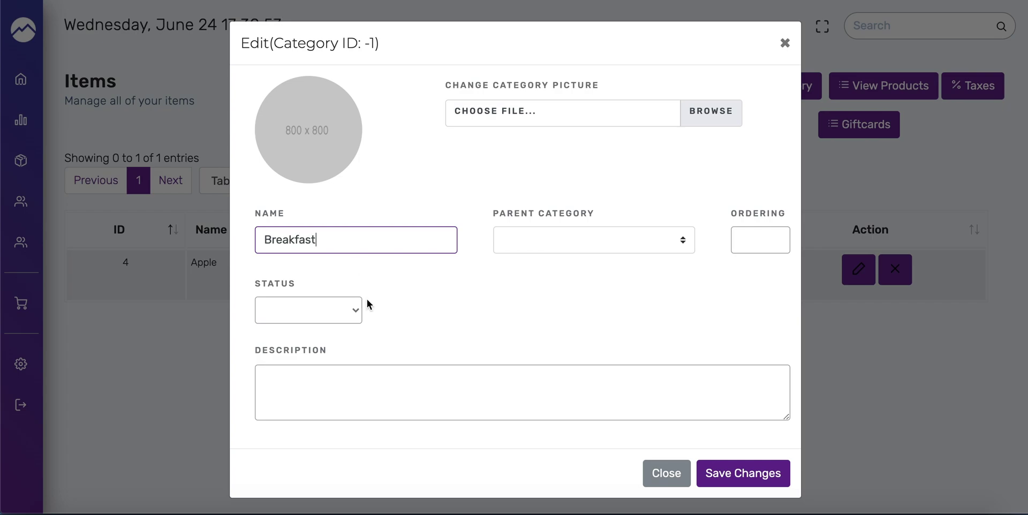
click(381, 384)
text(Breakfast)
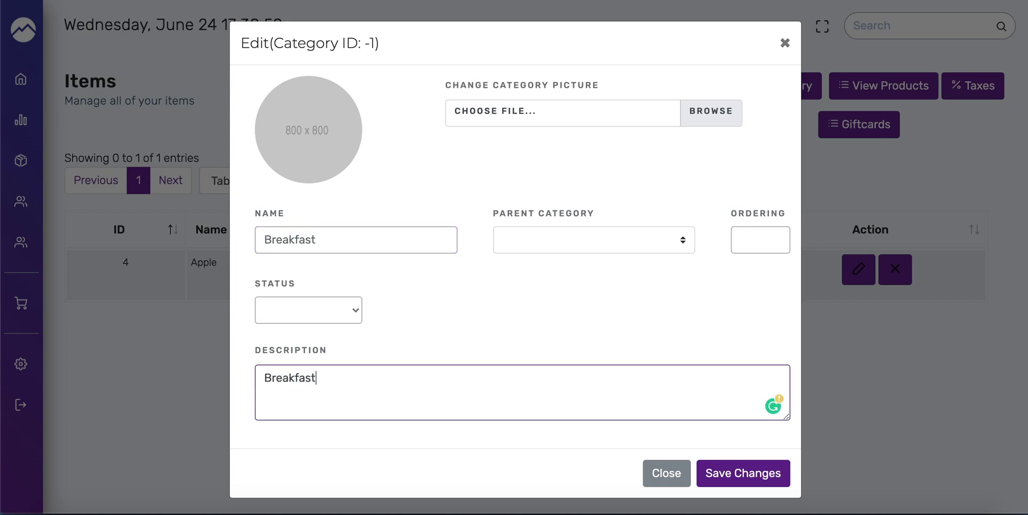
click(744, 473)
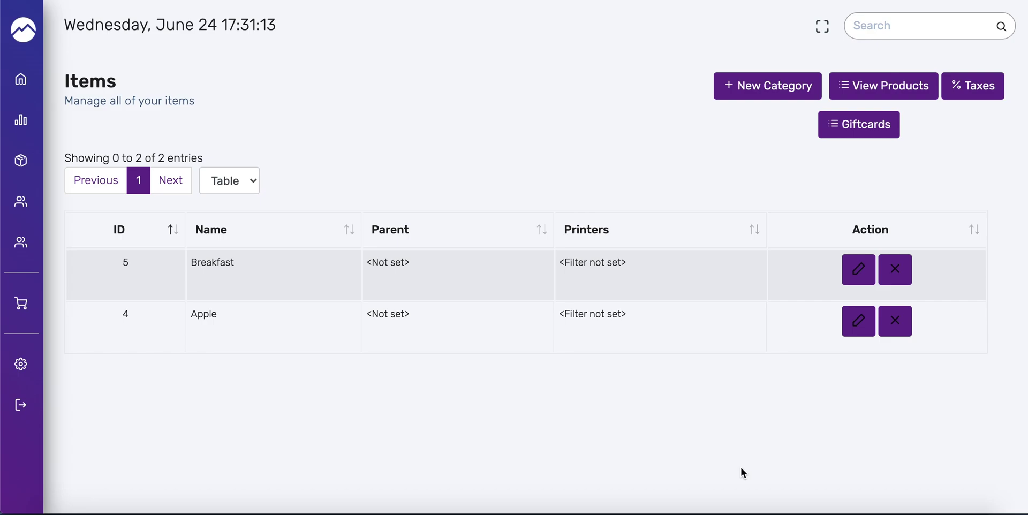
- Start a new item in the product list and name it Scrambled Eggs
mouse_move(3, 167)
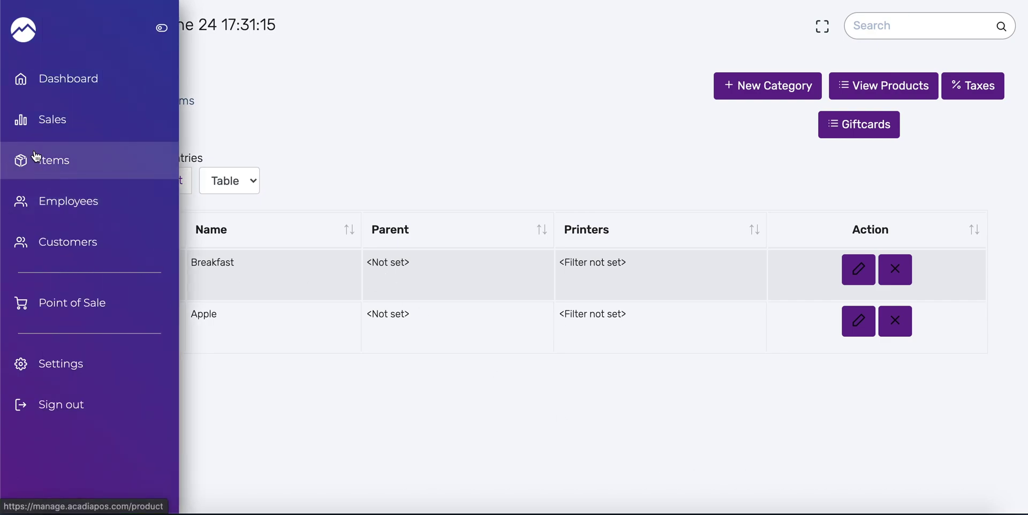
click(879, 84)
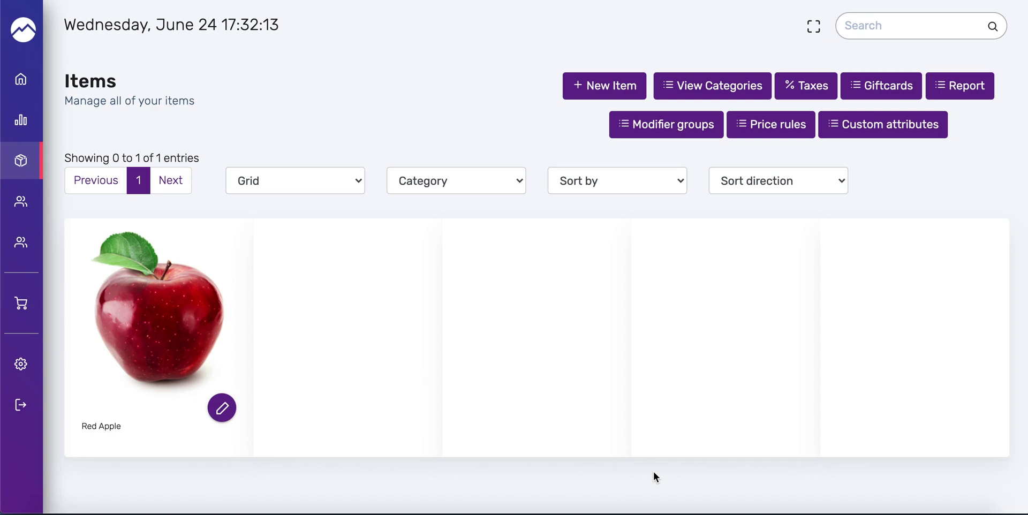
click(604, 93)
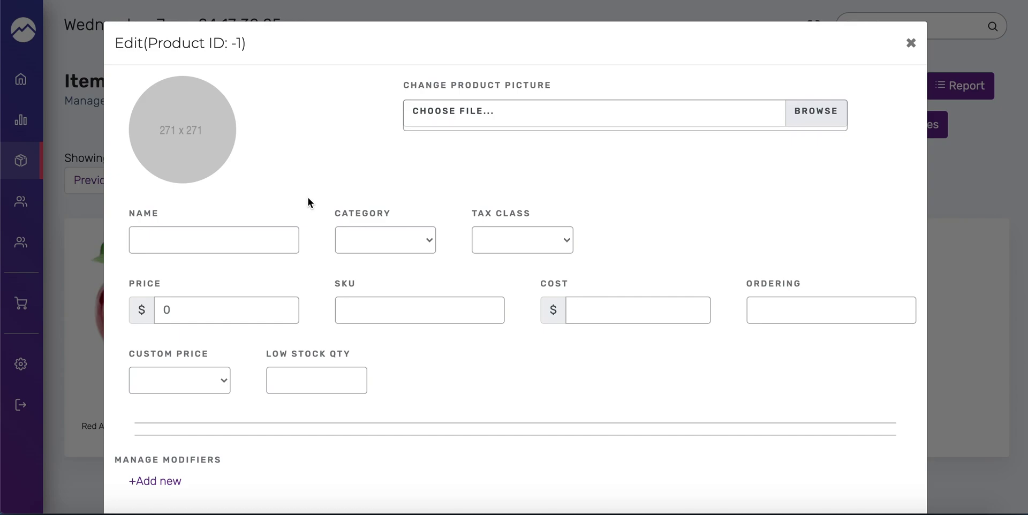
click(266, 244)
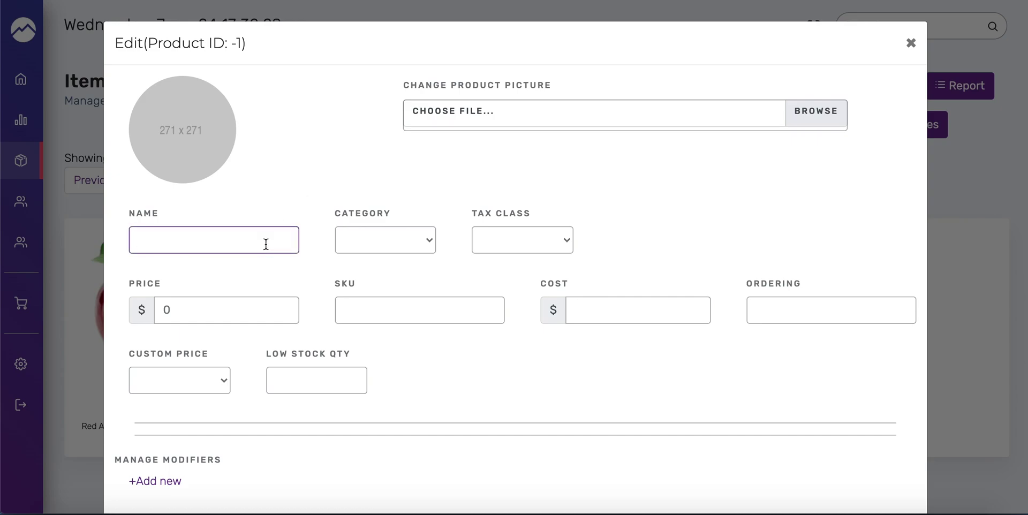
text(Eggs)
click(139, 240)
text(Scrambled)
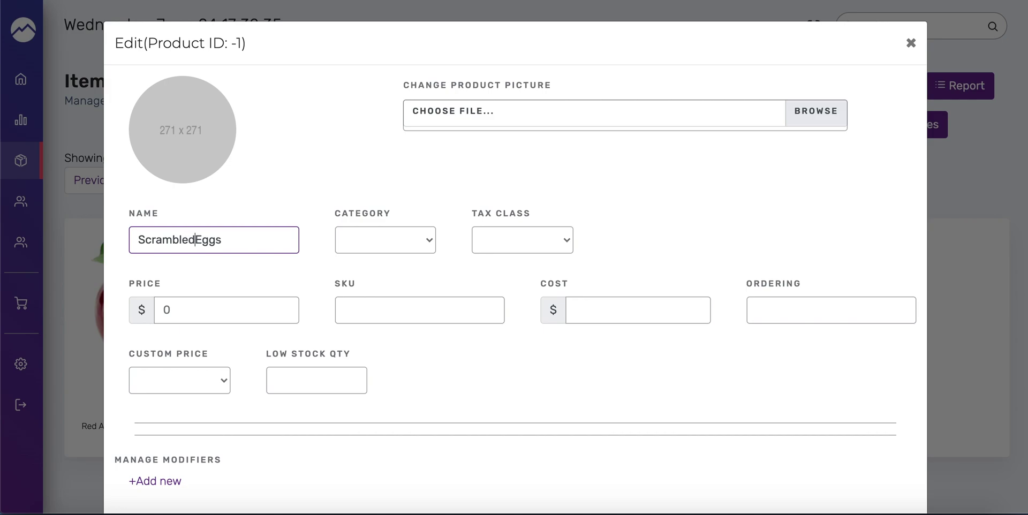
- Assign the Breakfast category, the Restaurant sales tax class and a price of 3.00 to the new item, and save it
click(366, 240)
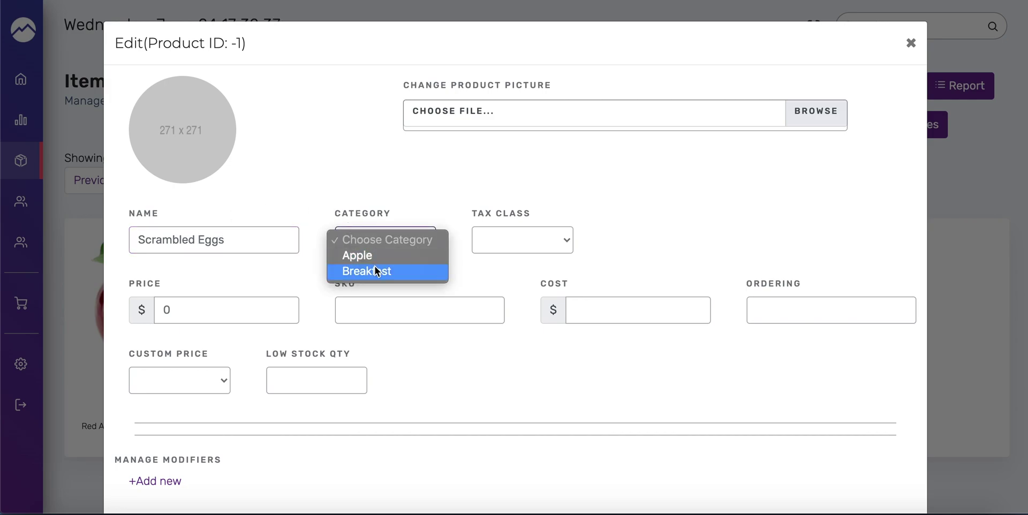
click(375, 265)
click(490, 239)
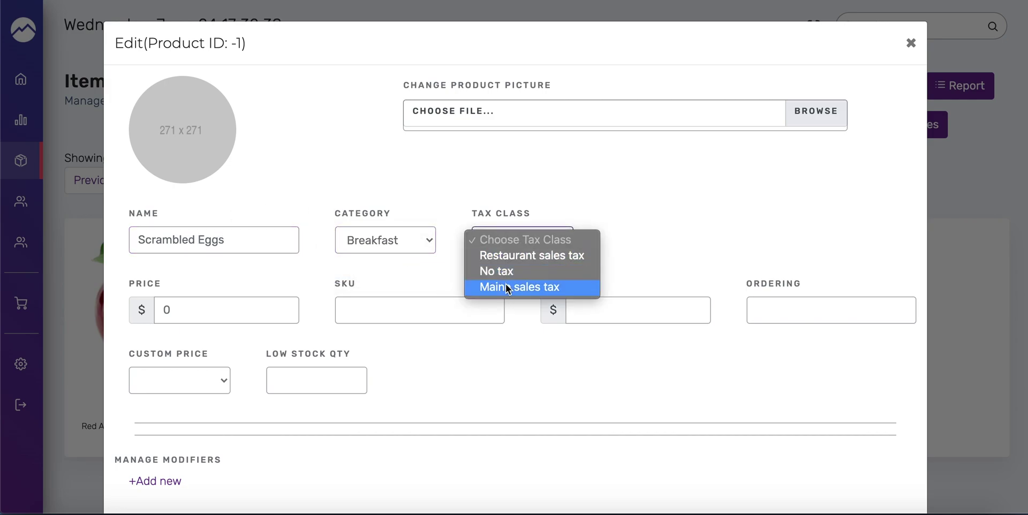
click(510, 259)
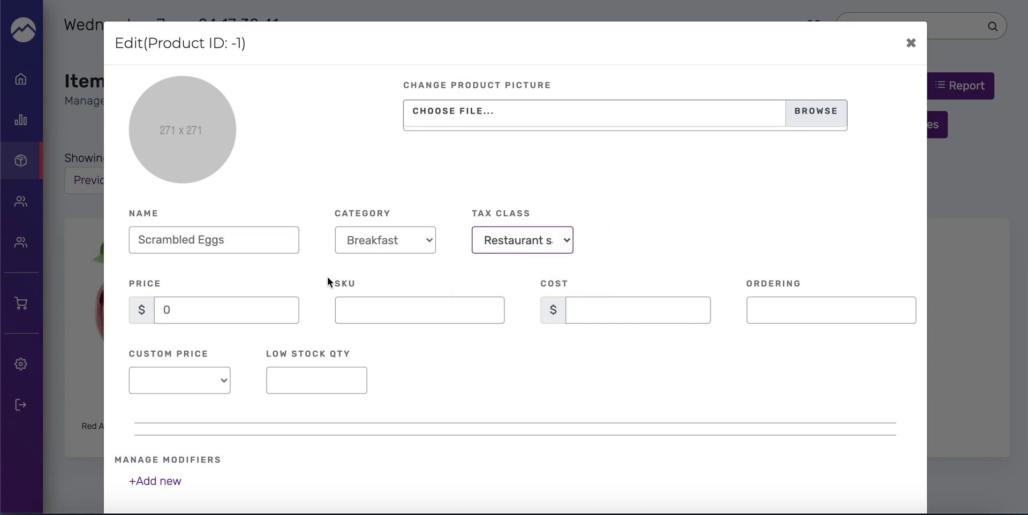
click(250, 307)
key(BackSpace)
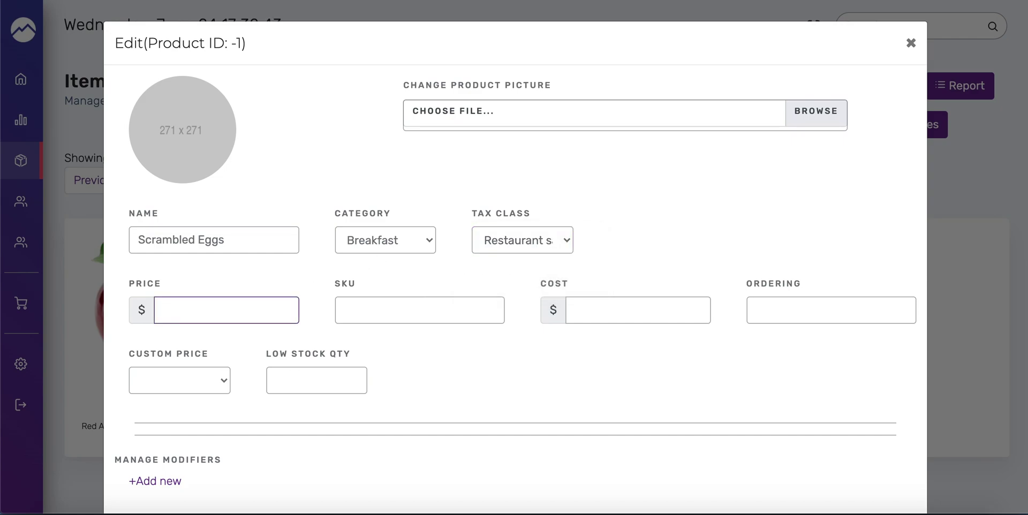
text(3.00)
scroll(668, 387, down, 5)
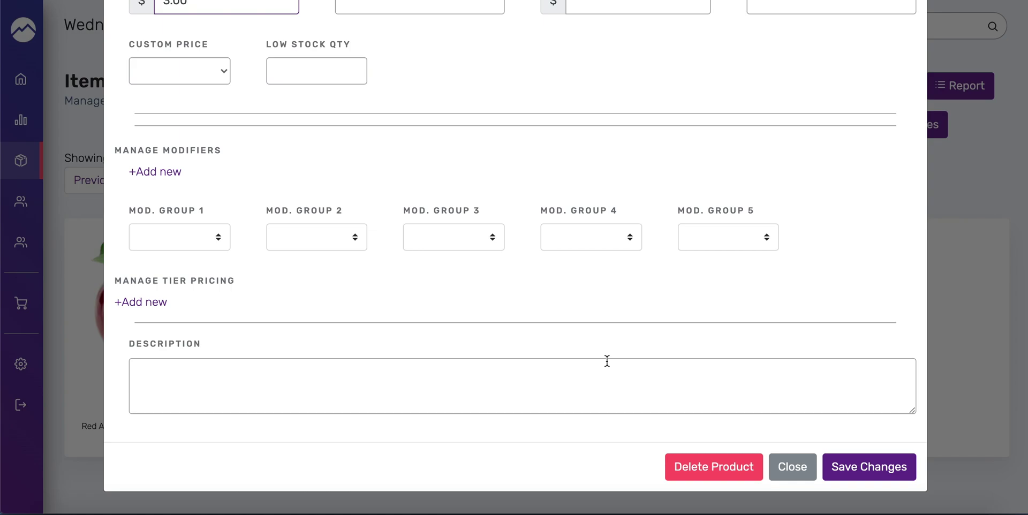
click(853, 464)
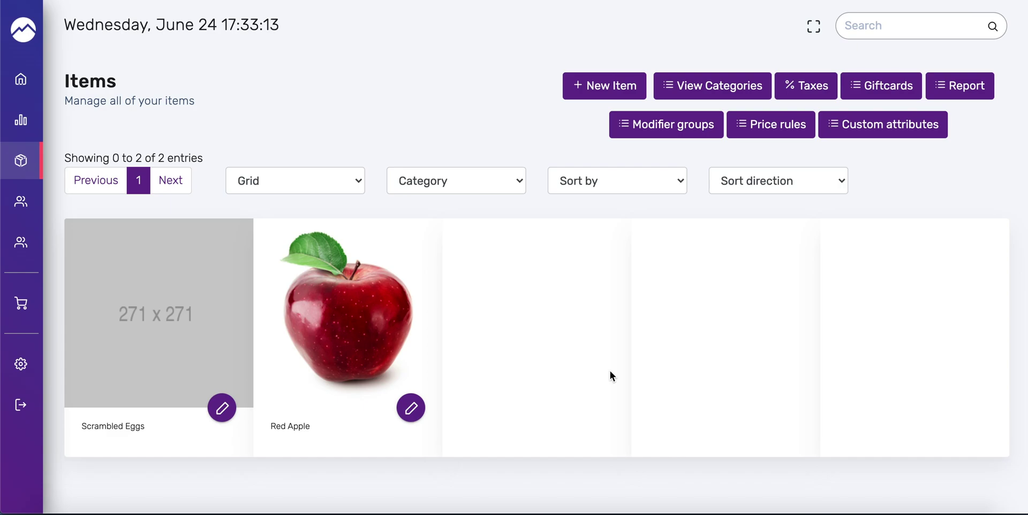
- Set the Scrambled Eggs image from the Demo Images folder as the Scrambled Eggs item's picture and save the item
click(230, 413)
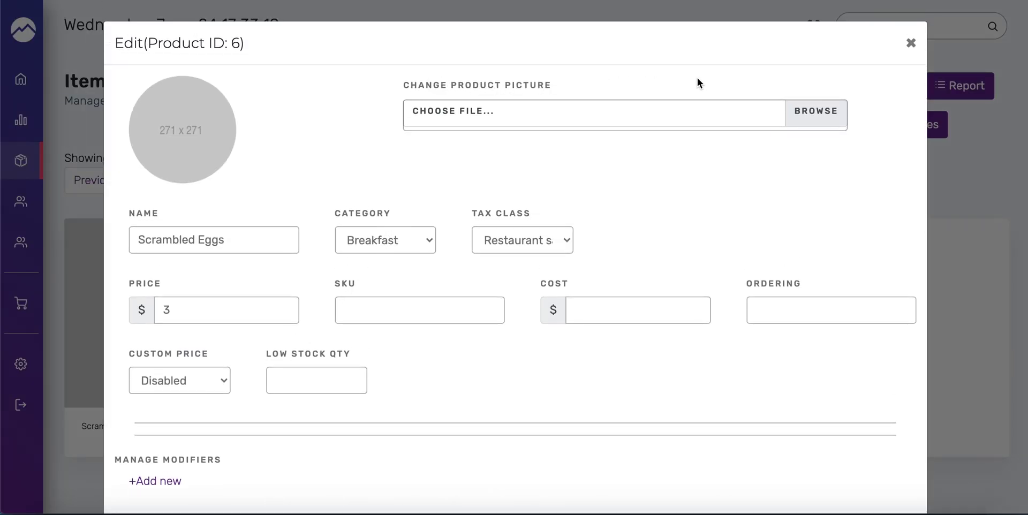
click(806, 109)
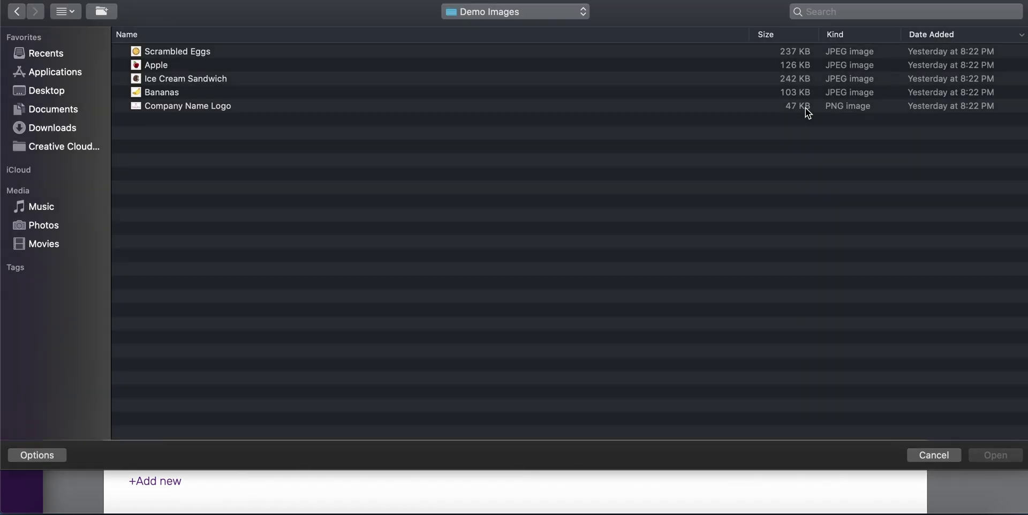
double_click(180, 50)
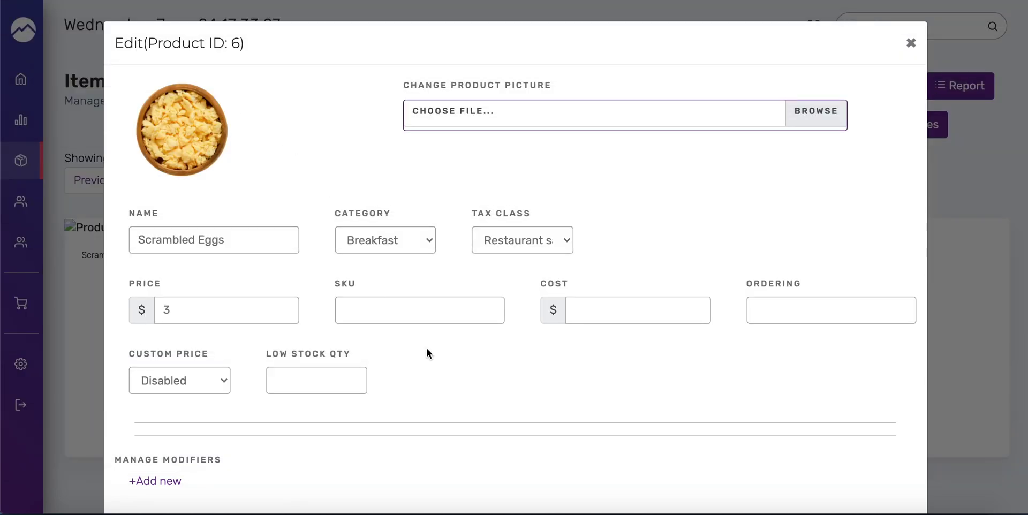
scroll(432, 352, down, 3)
scroll(432, 351, down, 3)
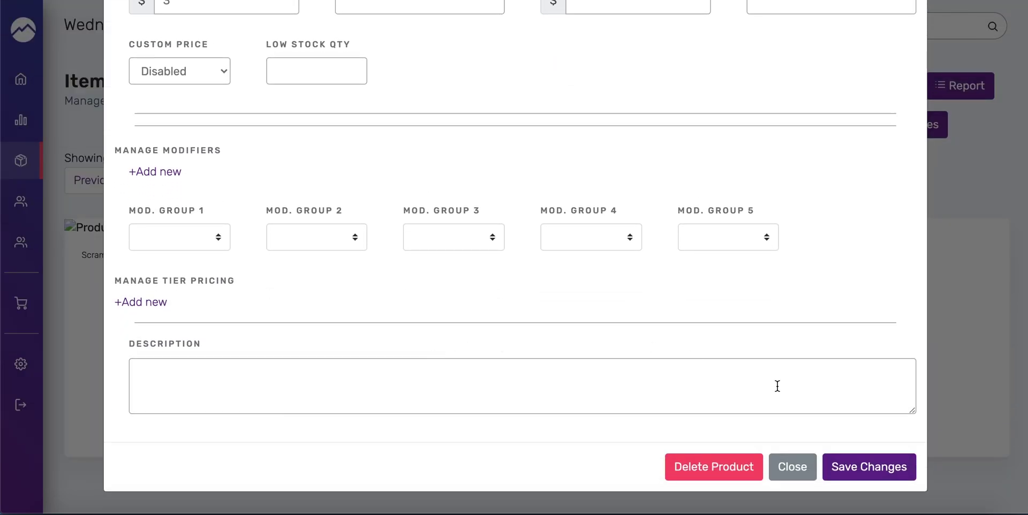
click(842, 465)
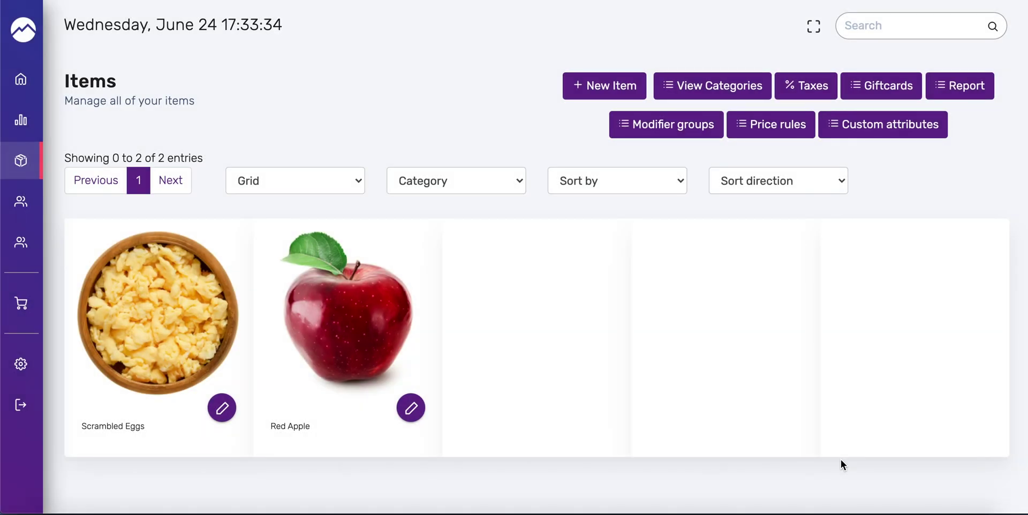
- Switch the item list from grid to table view
click(327, 181)
click(321, 196)
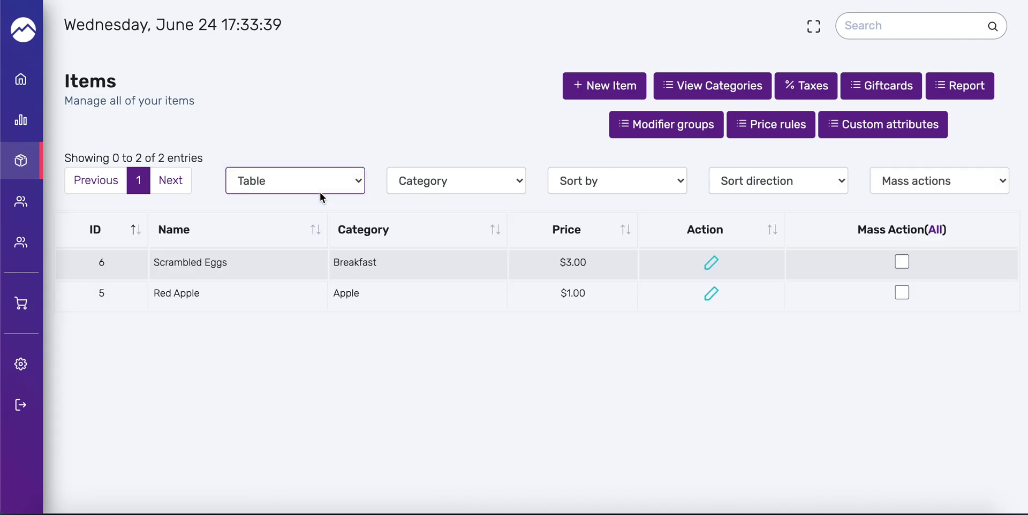